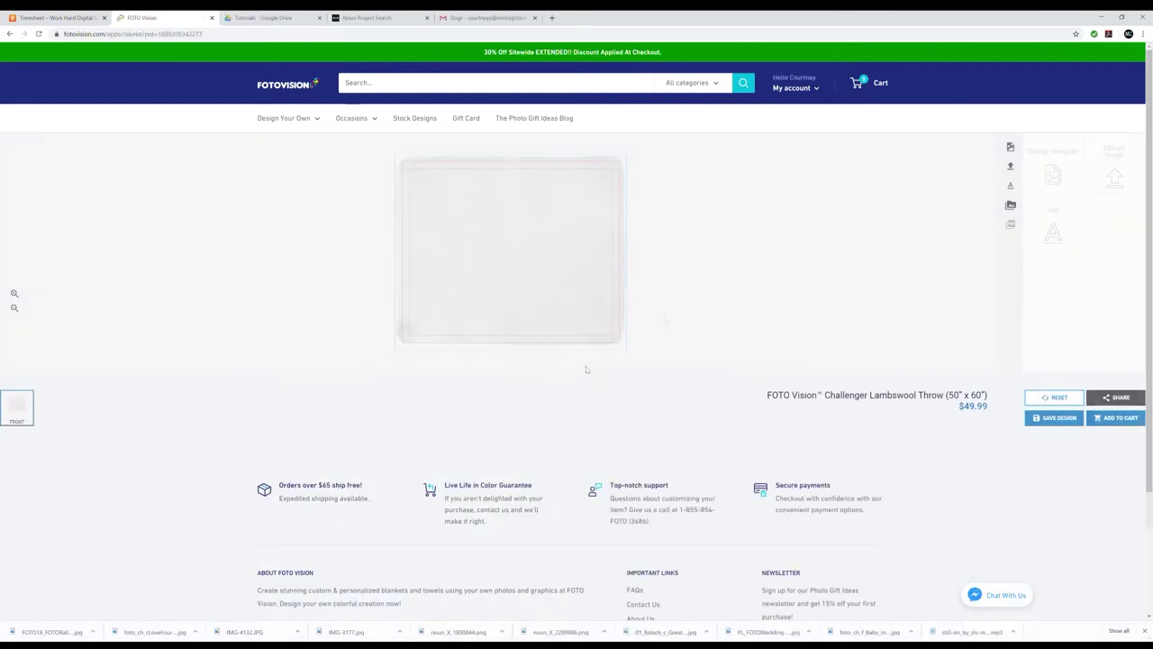
Switch the blanket to a new template, browsing the ready-made Pets designs.
{"action": "left_click", "coordinate": [1053, 167]}
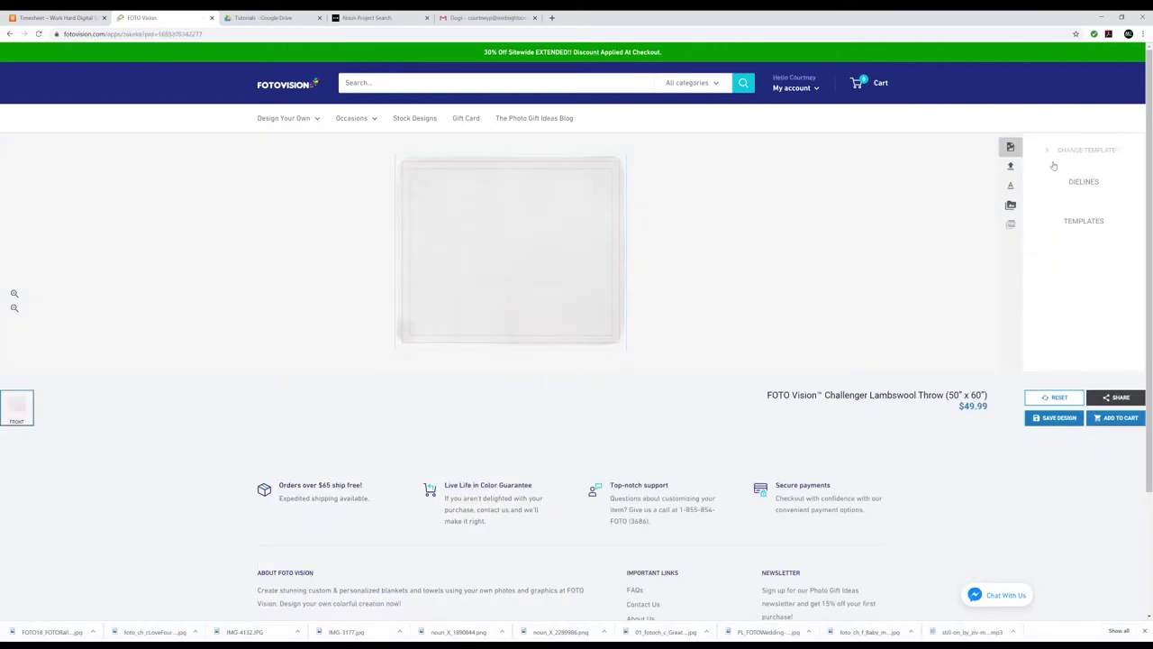
{"action": "left_click", "coordinate": [1083, 222]}
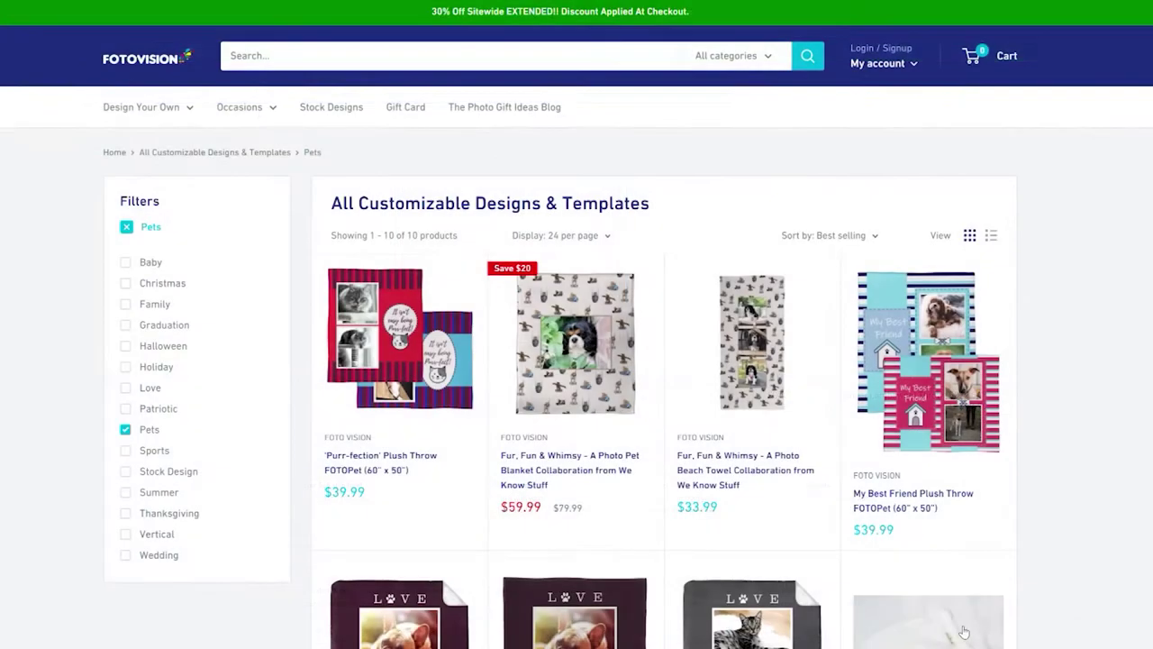
Scroll down through the Pets design catalog.
{"action": "scroll", "coordinate": [960, 594], "scroll_direction": "down", "scroll_amount": 5}
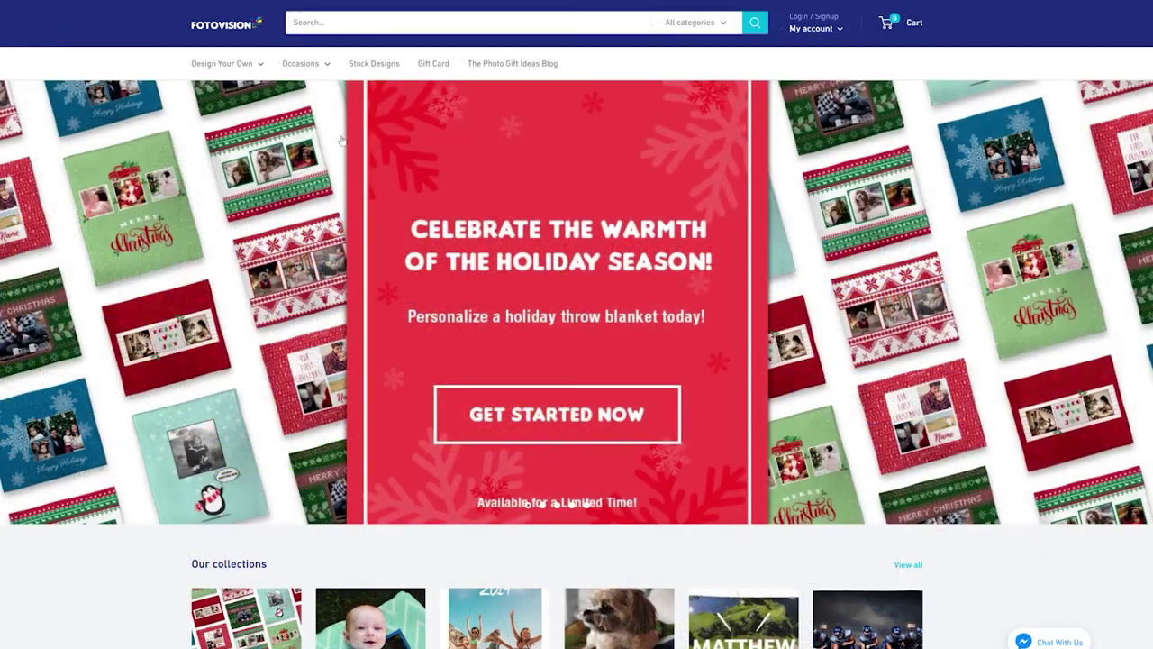
Customize the gray 'LOVE is a four legged word' throw from Pets and start a photo upload.
{"action": "mouse_move", "coordinate": [305, 63]}
{"action": "left_click", "coordinate": [294, 98]}
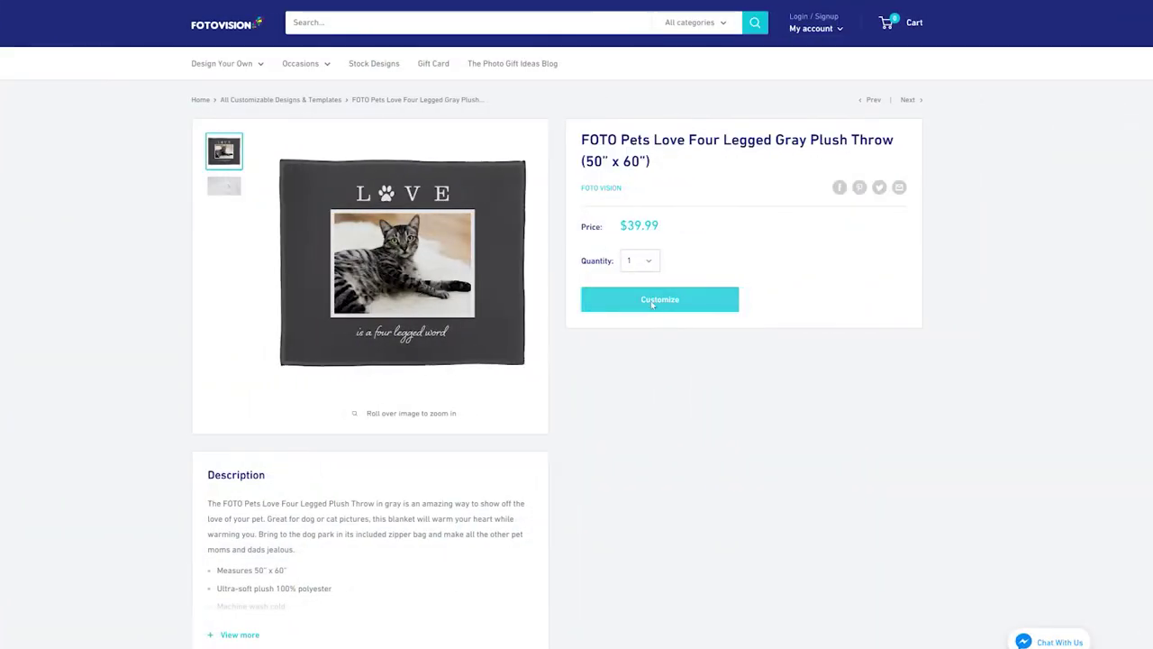
{"action": "left_click", "coordinate": [655, 303]}
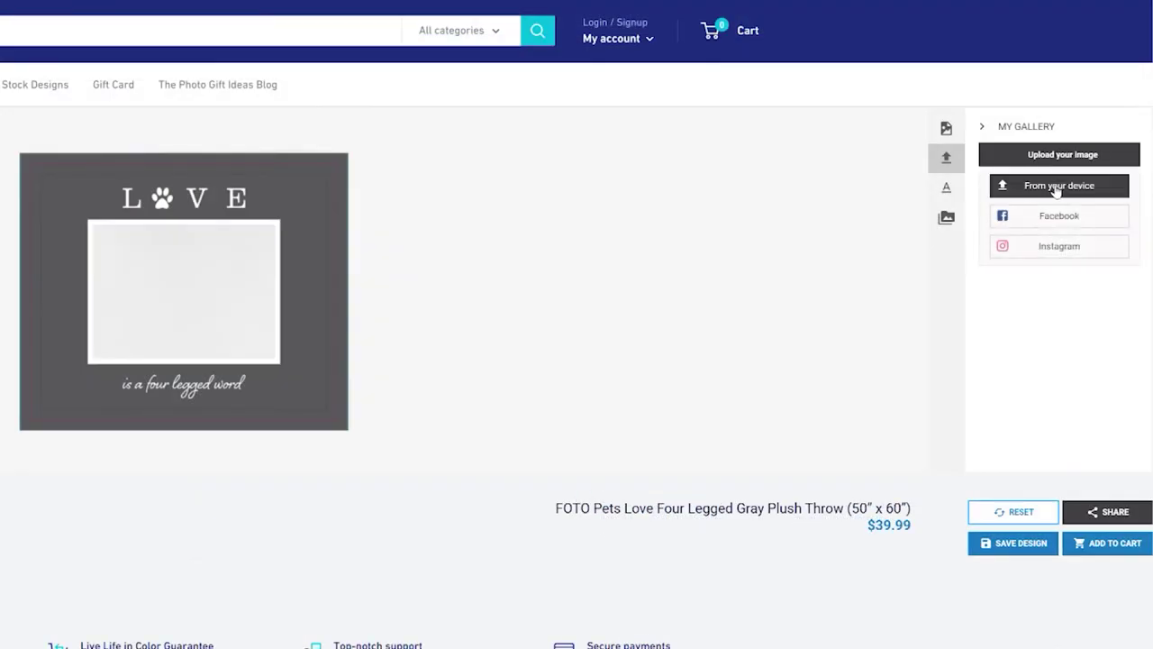
{"action": "left_click", "coordinate": [1052, 191]}
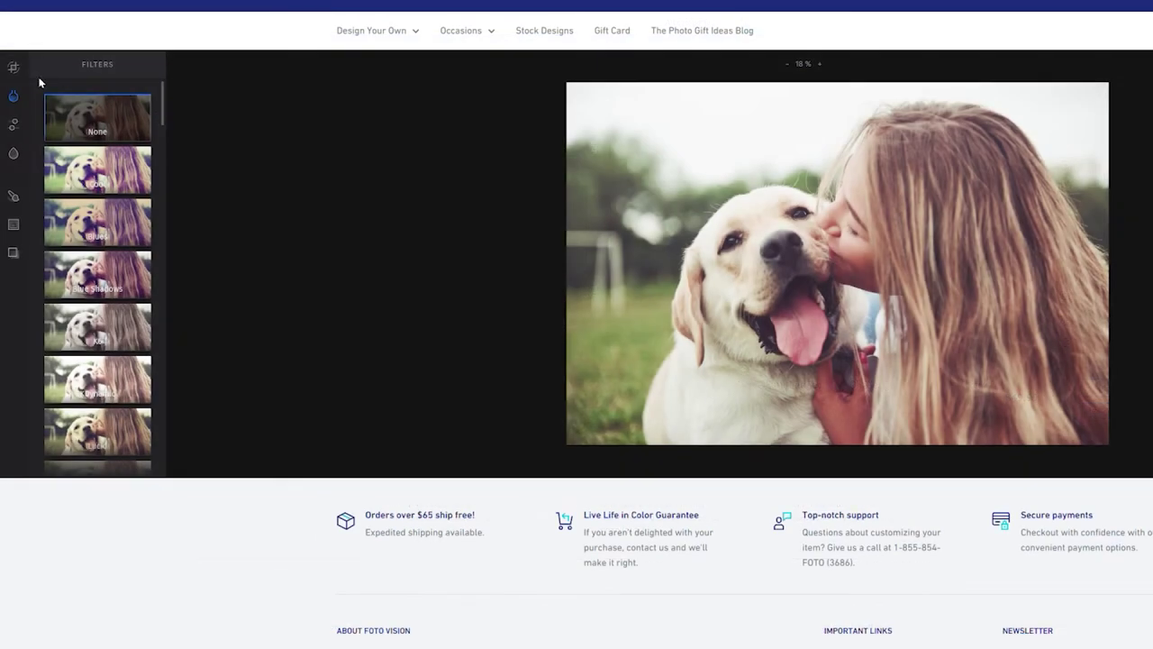
Crop the dog-and-girl photo to a tight 4:3 frame and apply it.
{"action": "left_click", "coordinate": [14, 67]}
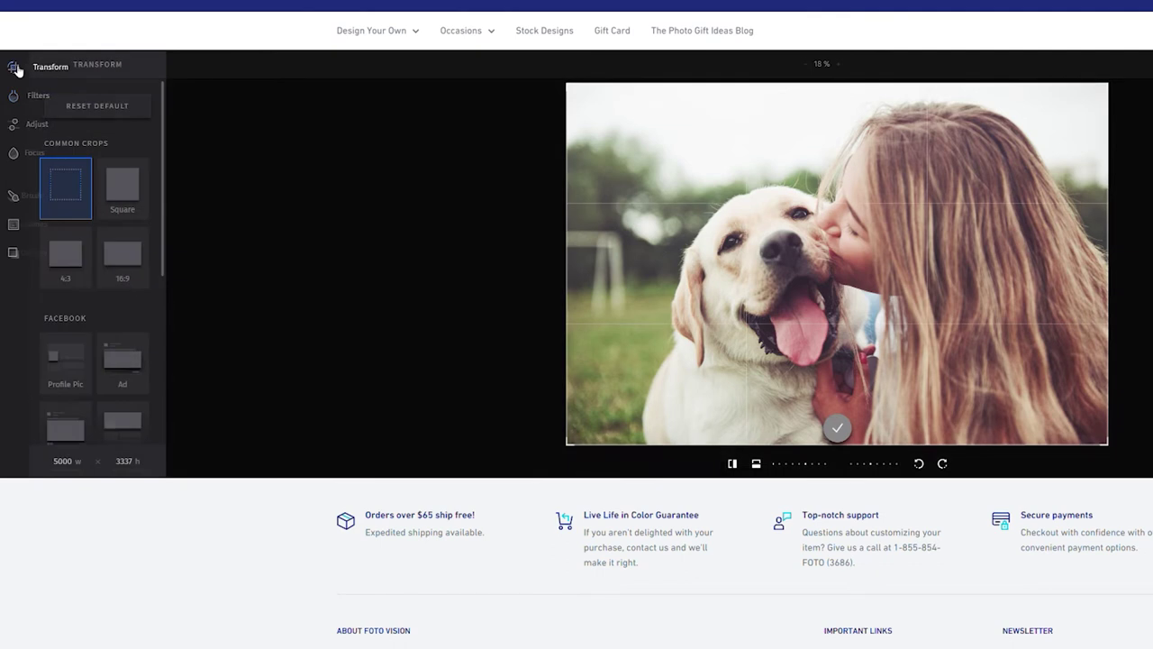
{"action": "left_click", "coordinate": [74, 253]}
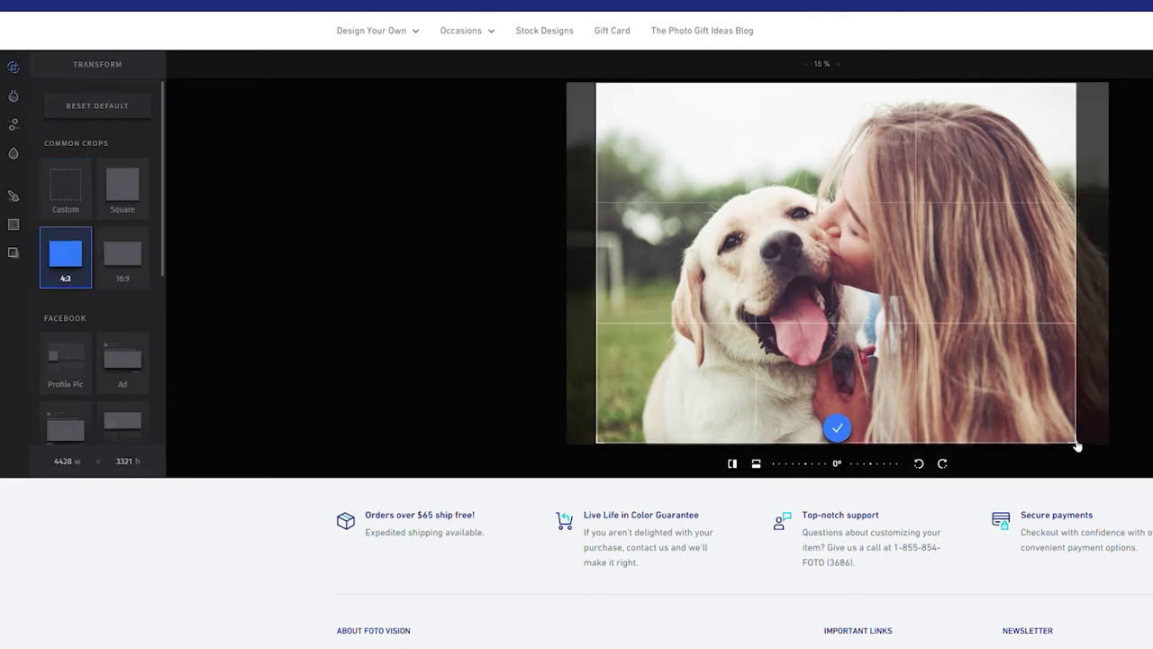
{"action": "left_click_drag", "start_coordinate": [1077, 445], "coordinate": [1039, 416]}
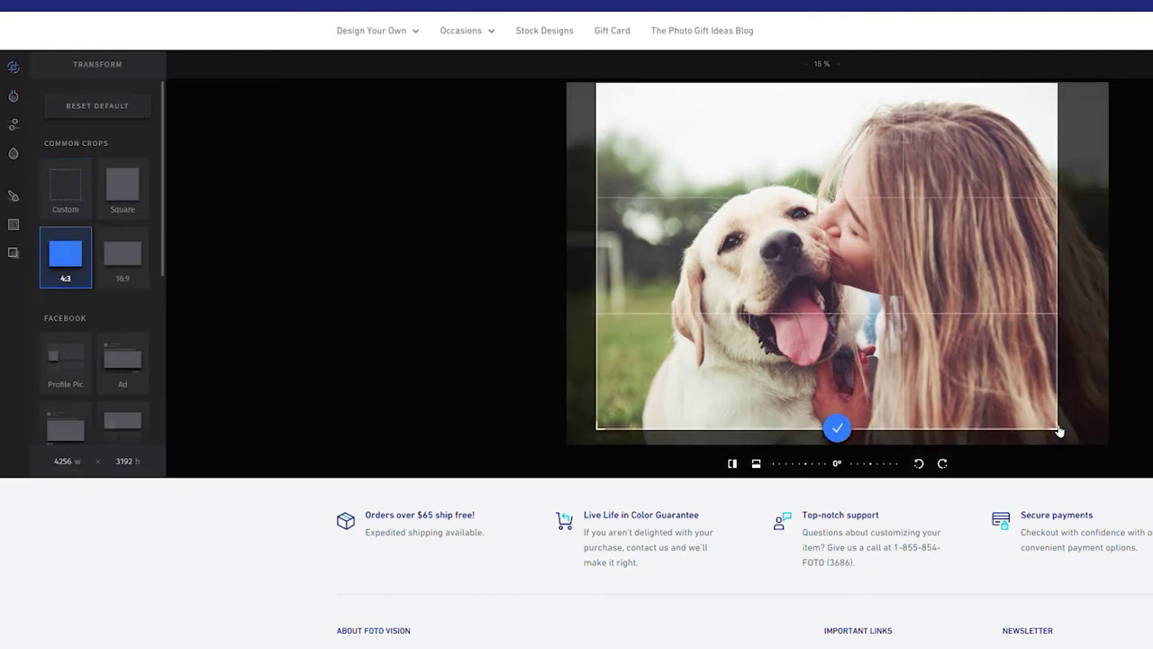
{"action": "left_click", "coordinate": [837, 428]}
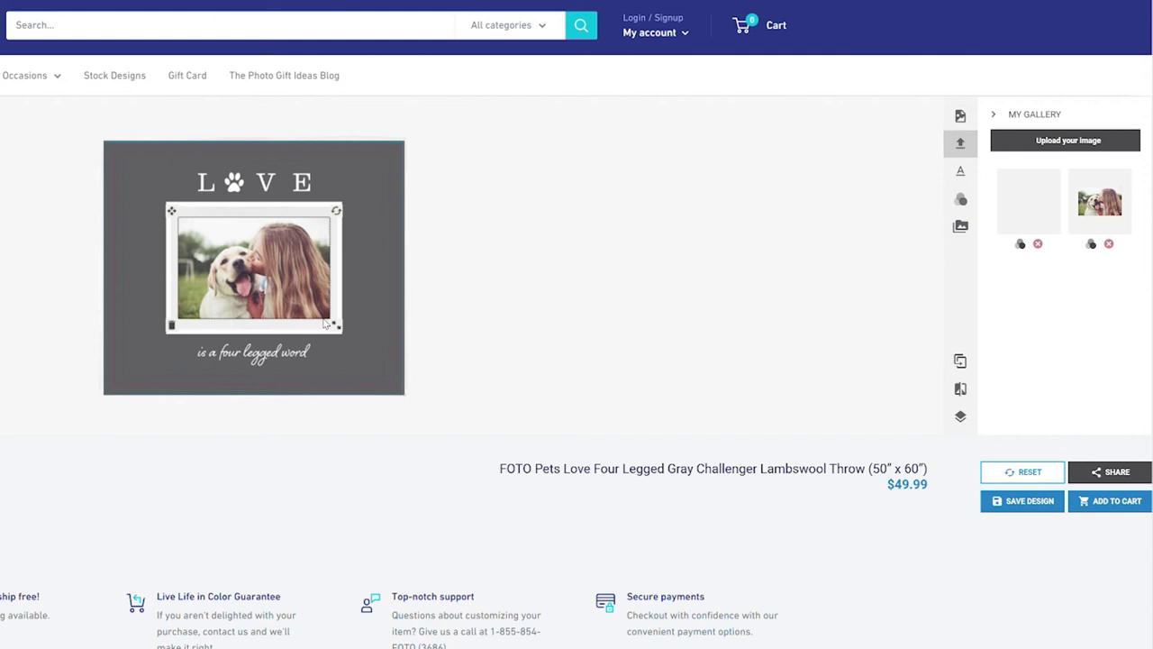
{"action": "left_click", "coordinate": [529, 339]}
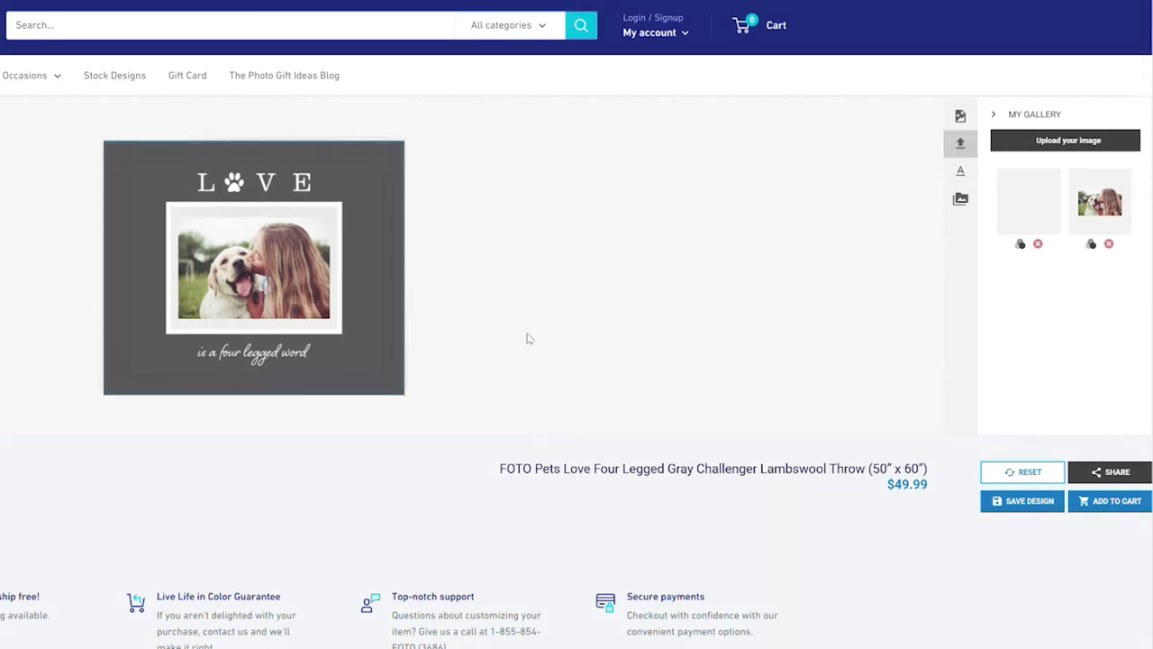
{"action": "left_click", "coordinate": [291, 299]}
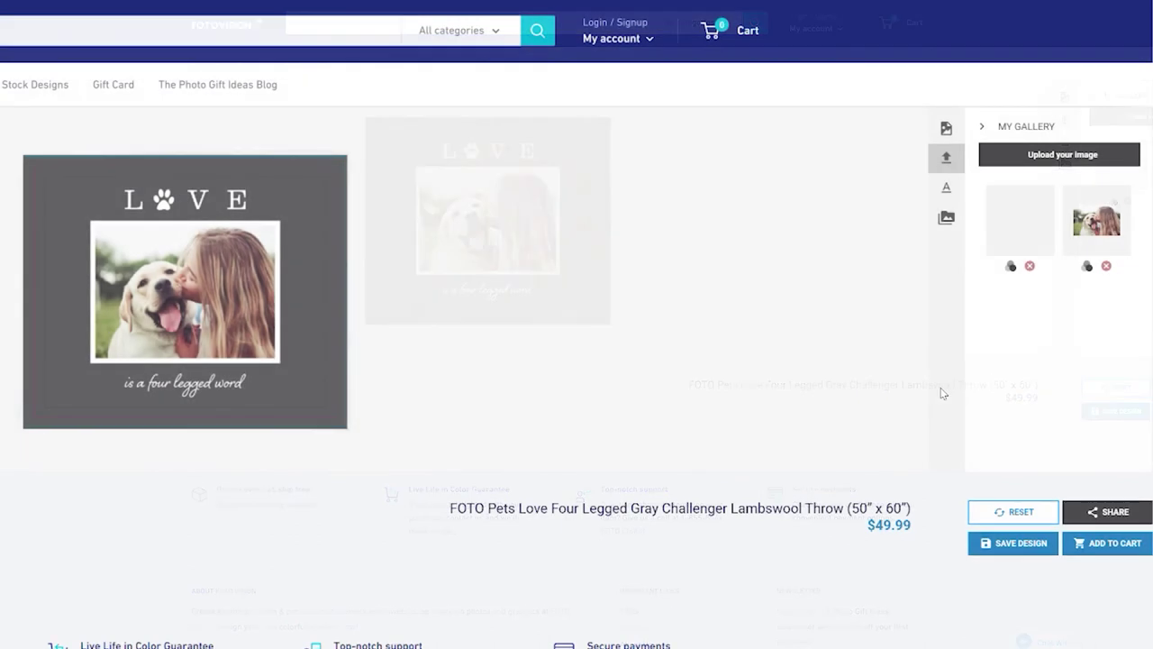
Save the design as 'Pets Gray CH', accept the warning, and add the $49.99 throw to cart.
{"action": "left_click", "coordinate": [1017, 546]}
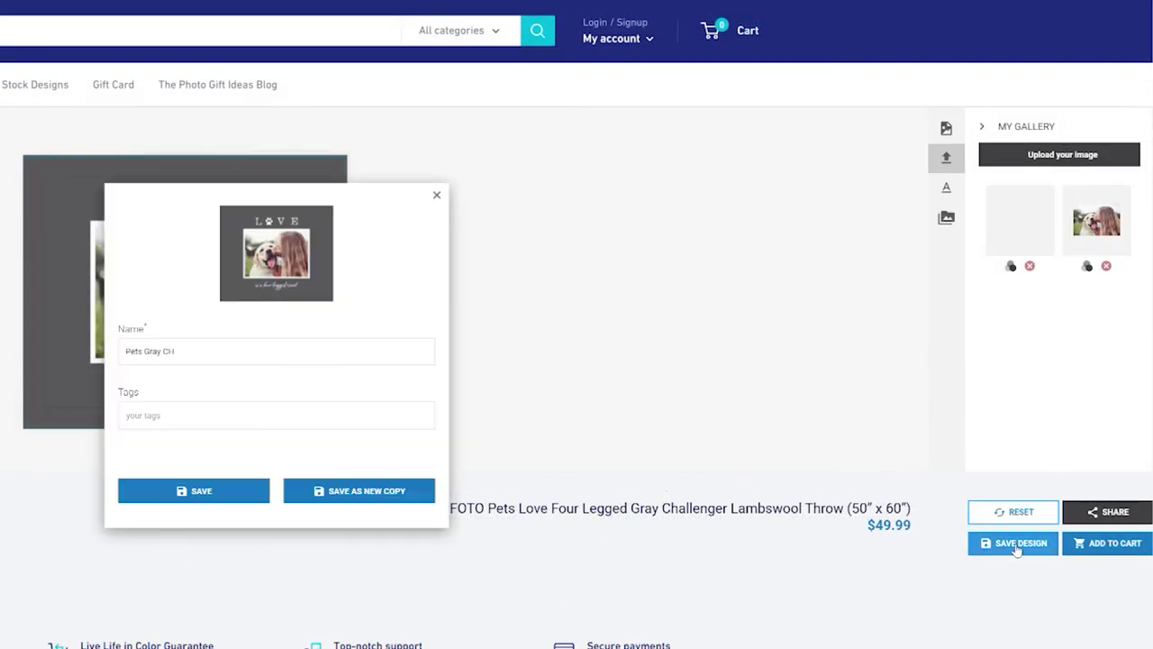
{"action": "left_click", "coordinate": [202, 491]}
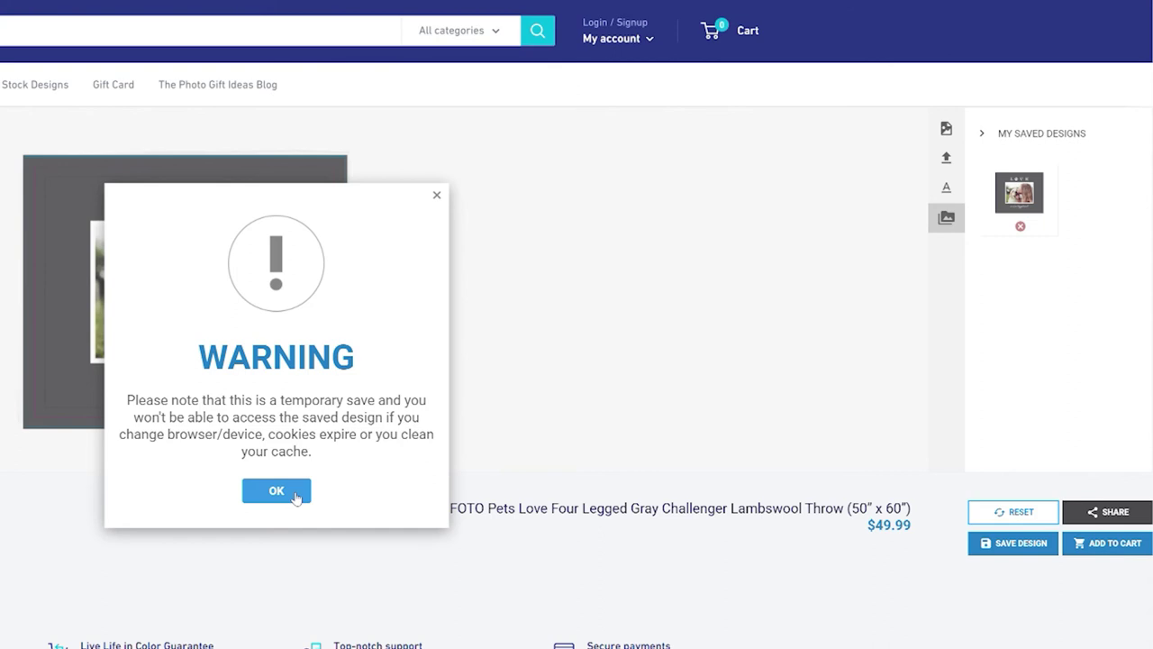
{"action": "left_click", "coordinate": [297, 498]}
{"action": "left_click", "coordinate": [1124, 545]}
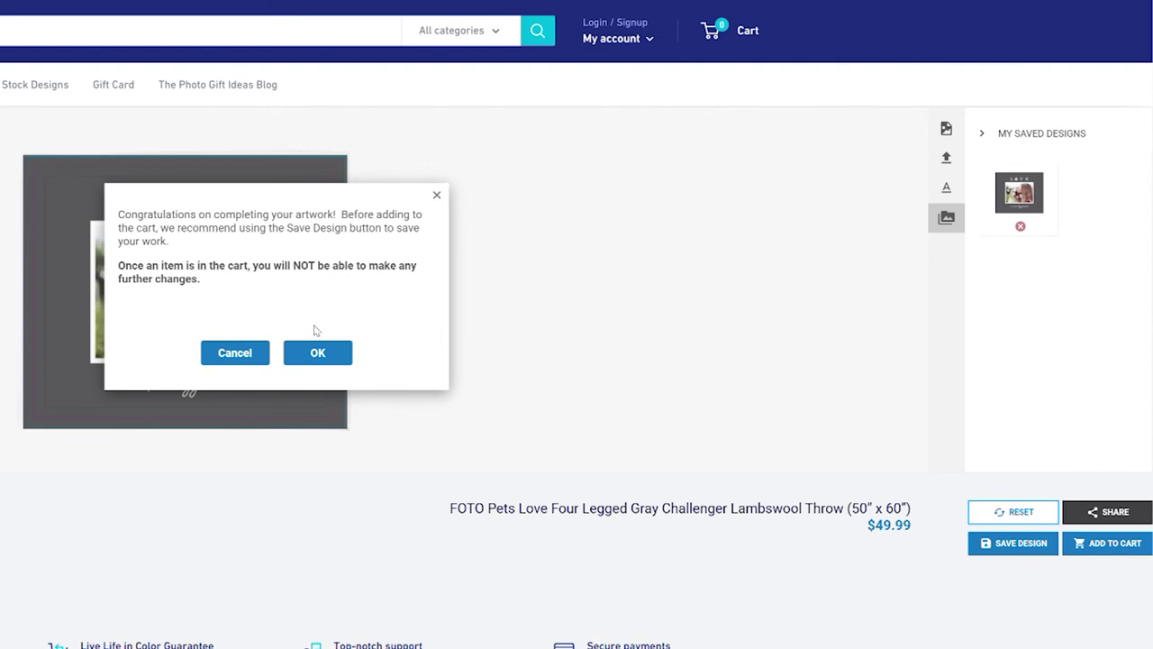
{"action": "left_click", "coordinate": [318, 353]}
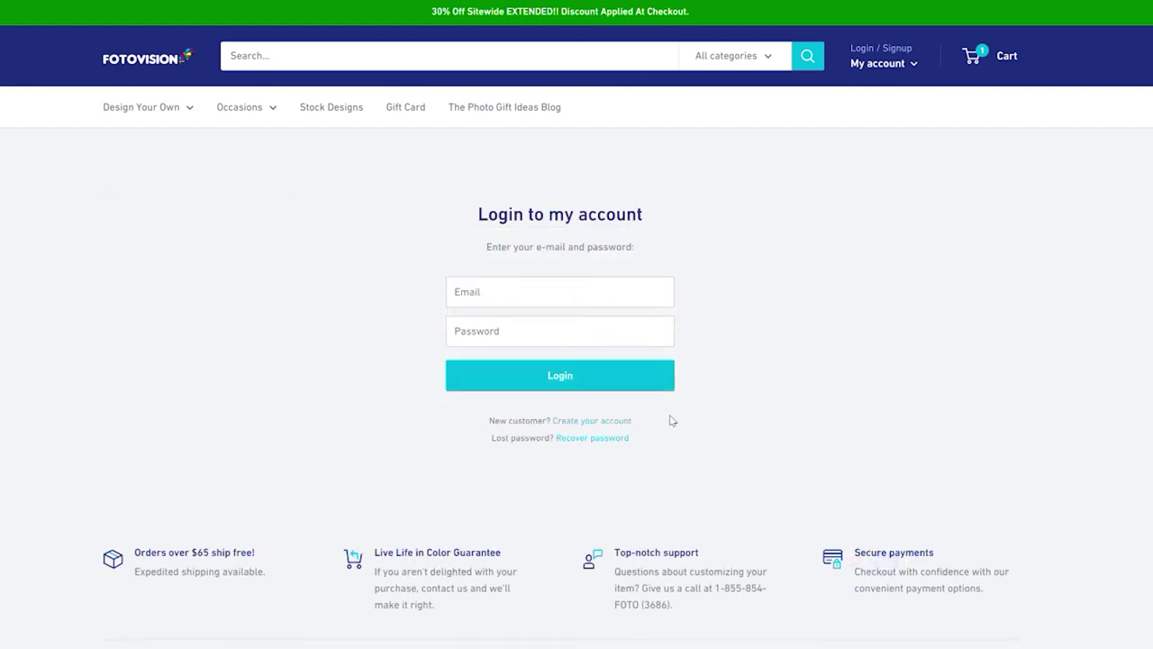
Follow the 'Create your account' link from the login page.
{"action": "left_click", "coordinate": [624, 422]}
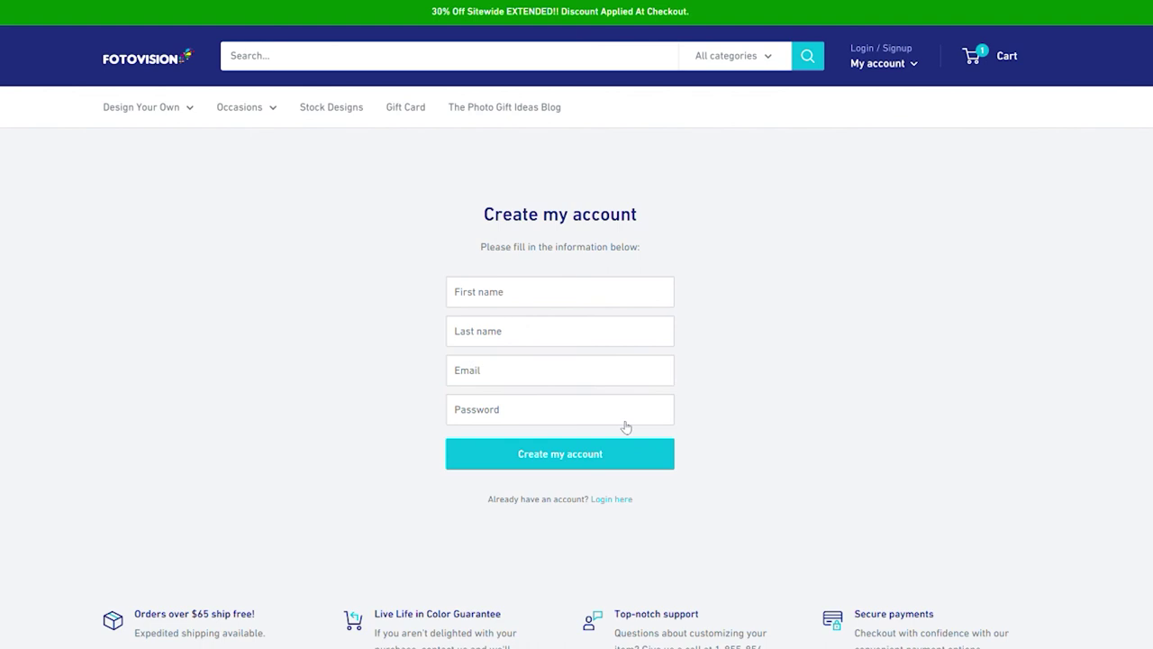